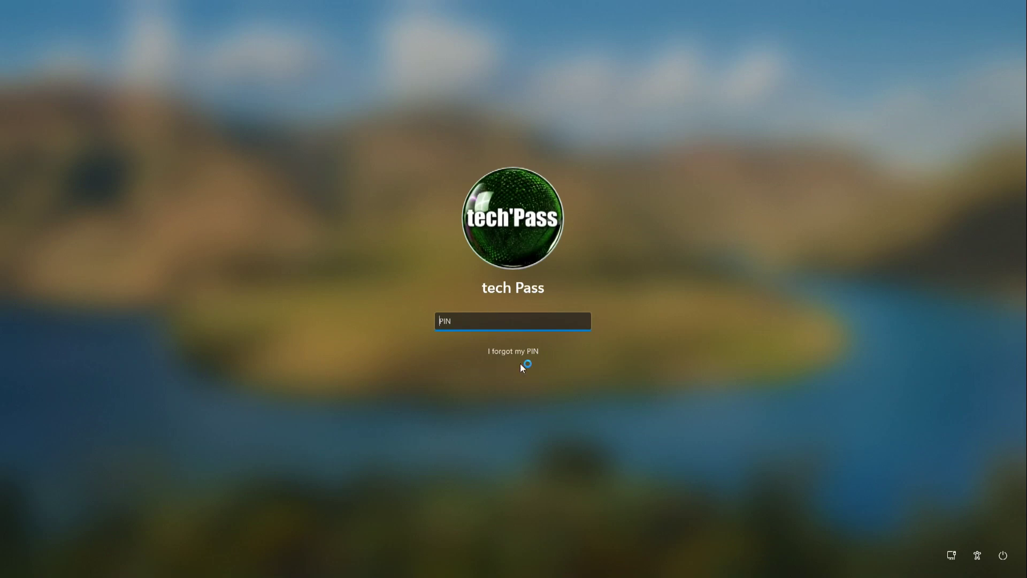
Enter the account PIN at the lock screen to sign in to the desktop.
text(1234)
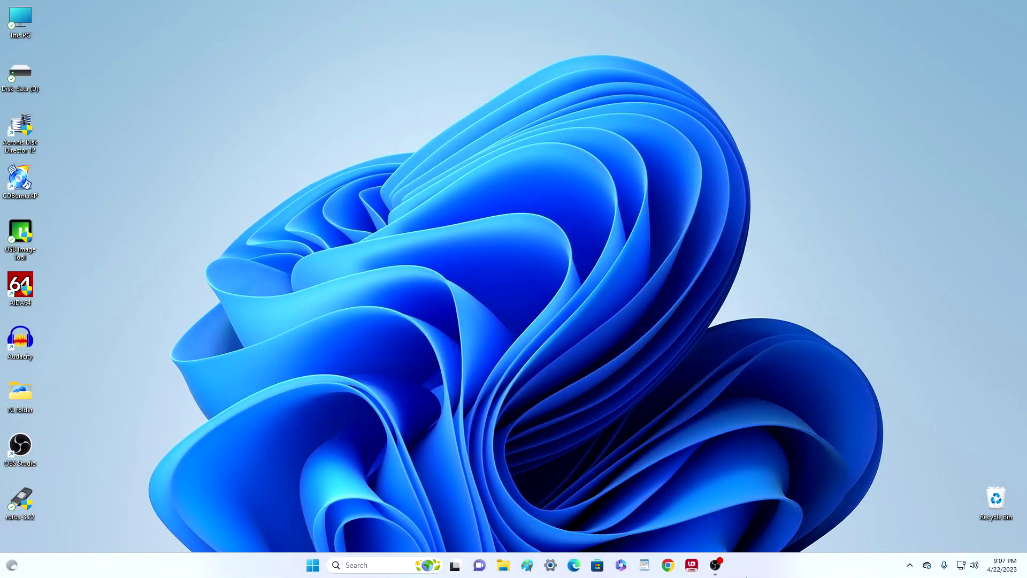
Open the Accounts › Sign-in options page in Settings.
click(318, 563)
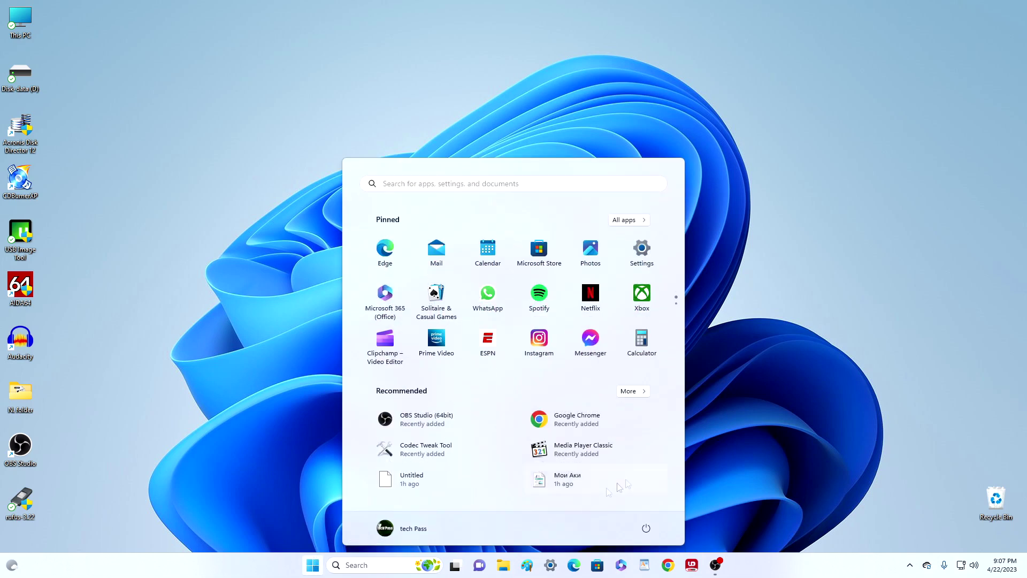
click(645, 256)
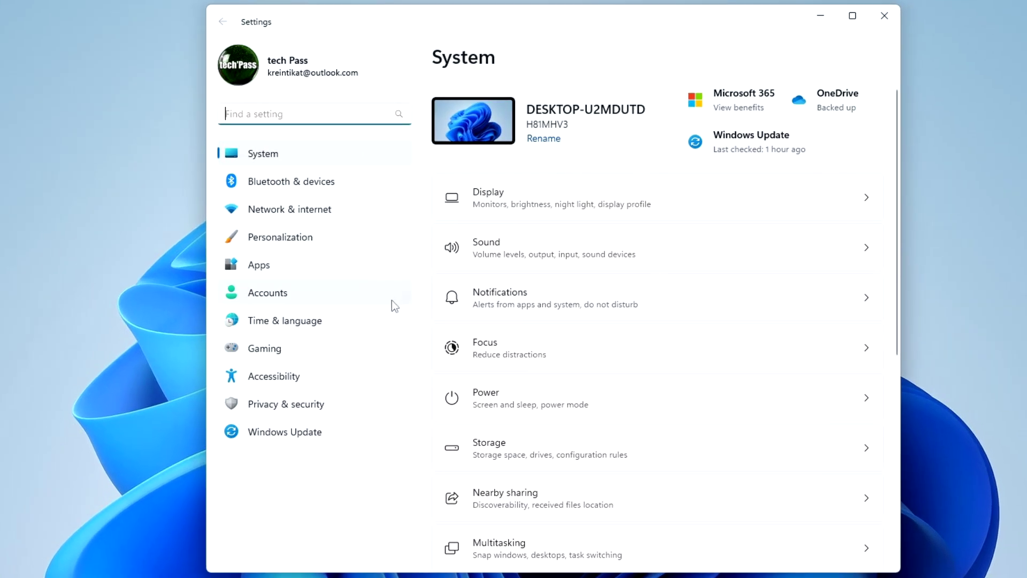
click(392, 300)
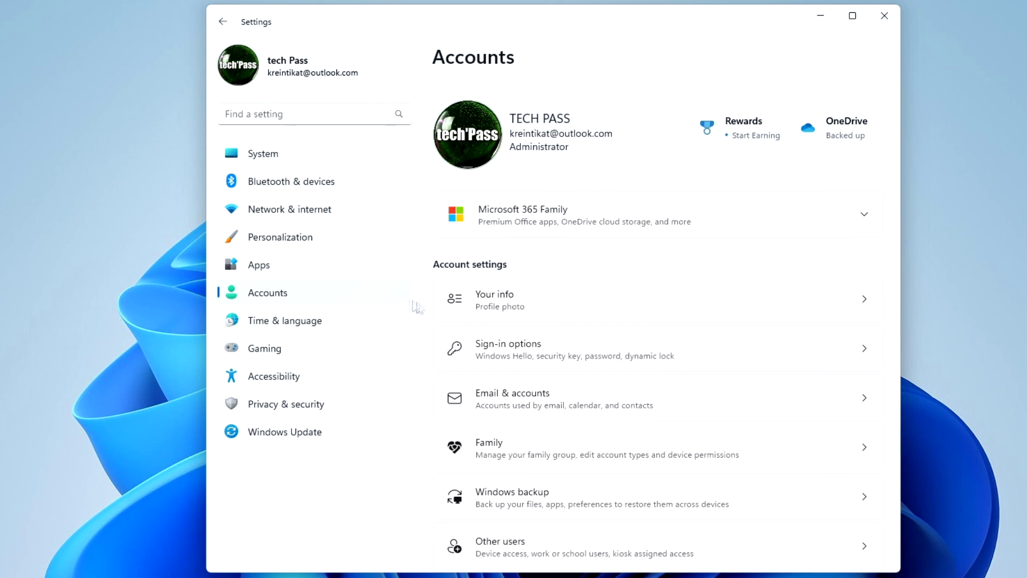
click(733, 356)
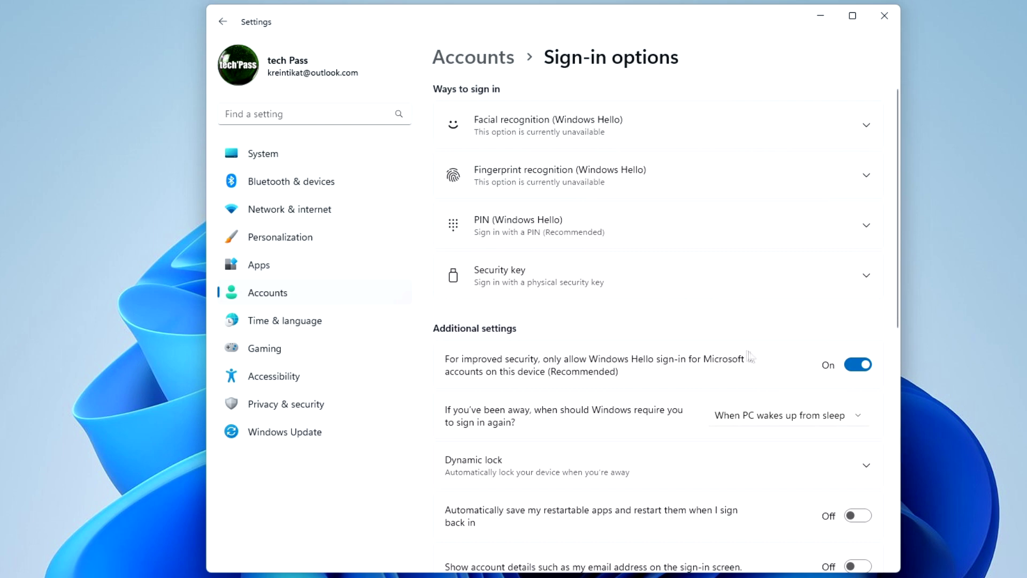
Turn off Windows Hello-only sign-in and set the sign-in-again requirement to Never.
click(851, 370)
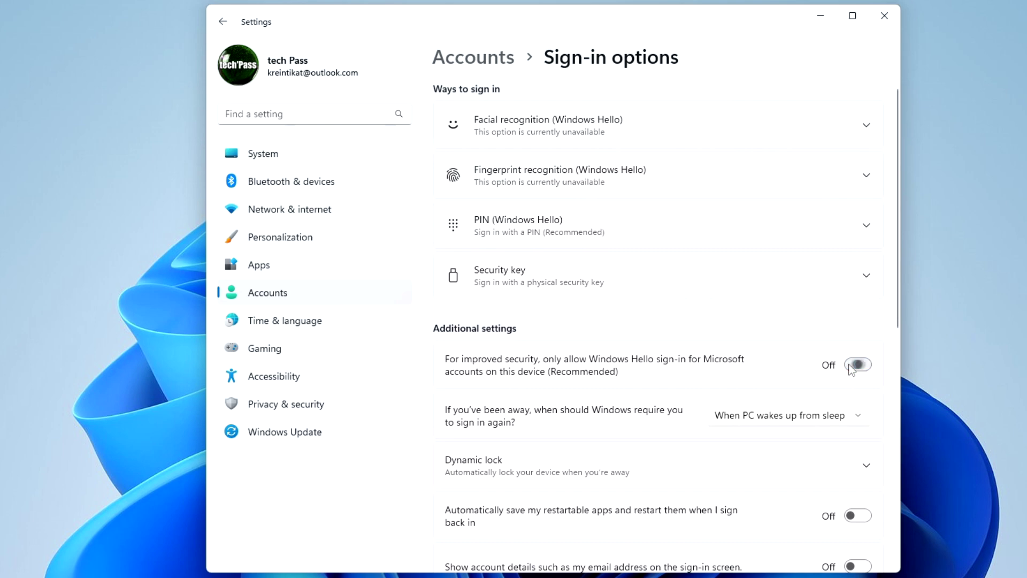
click(859, 416)
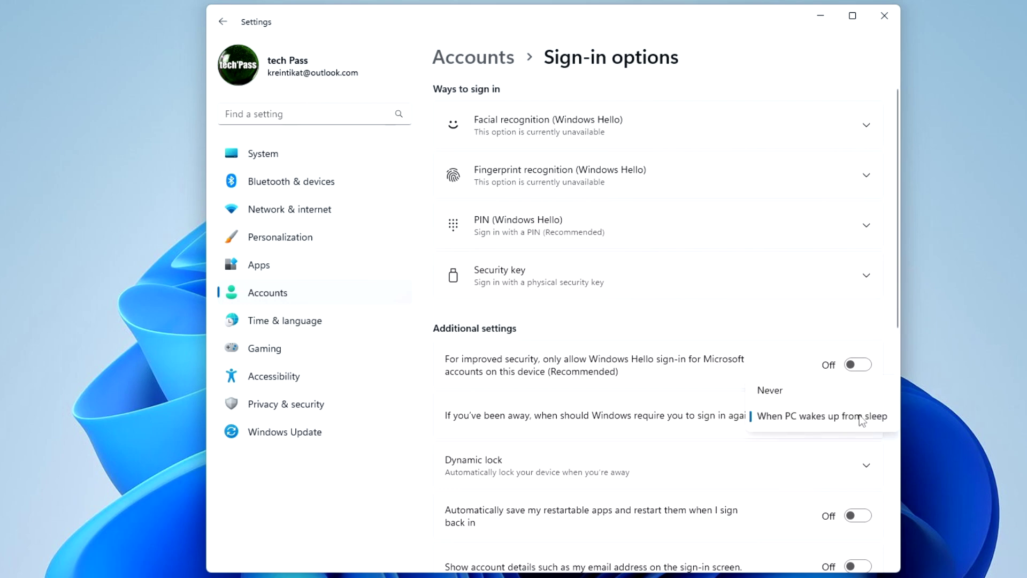
click(806, 396)
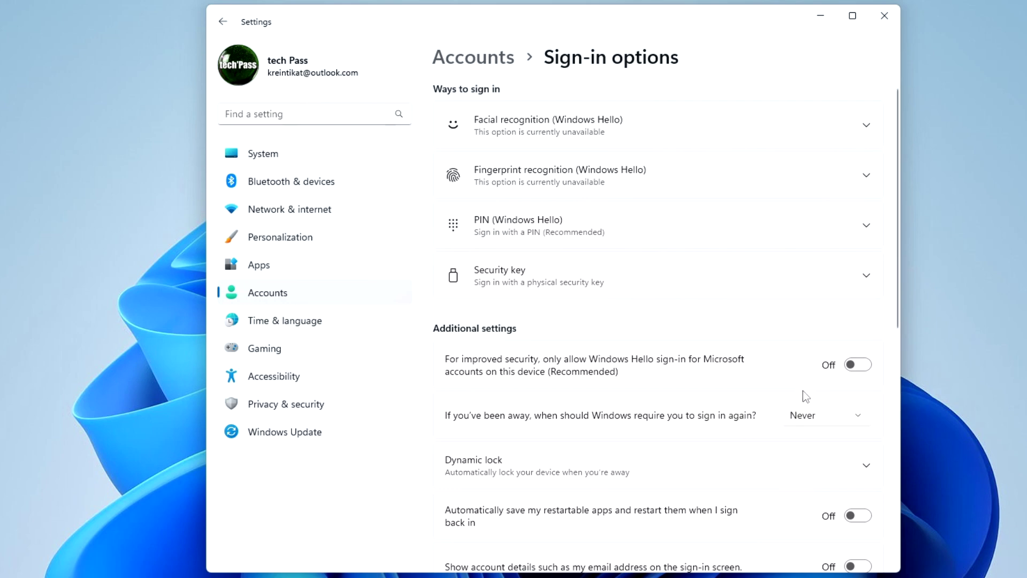
Remove the Windows Hello PIN after verifying the account password, then close Settings.
click(794, 235)
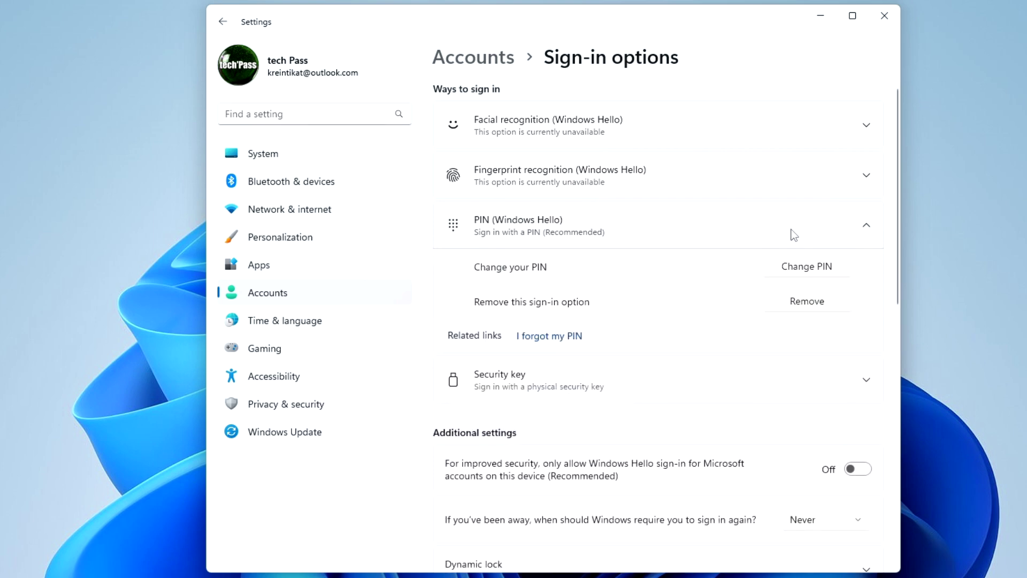
click(776, 304)
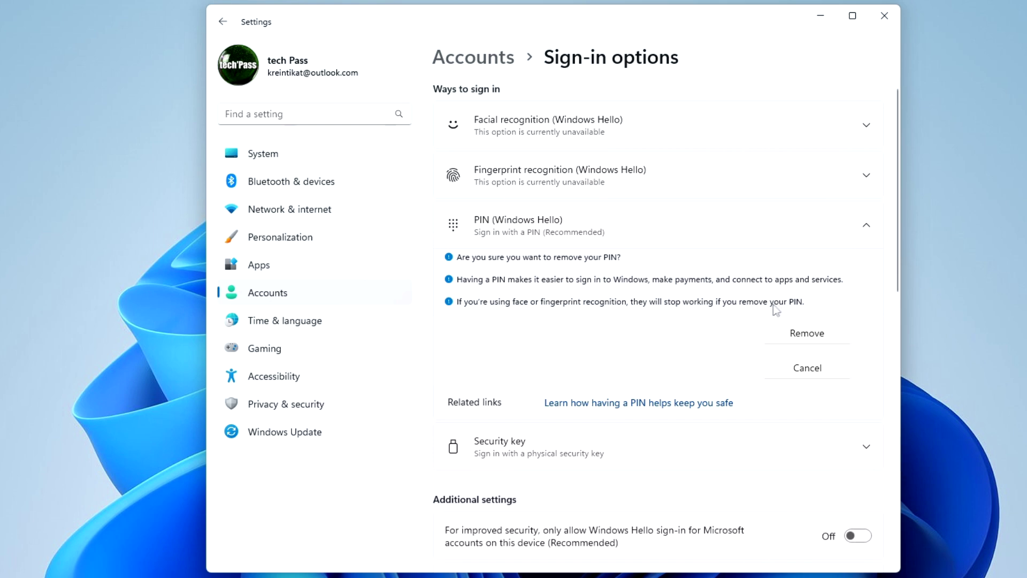
click(777, 338)
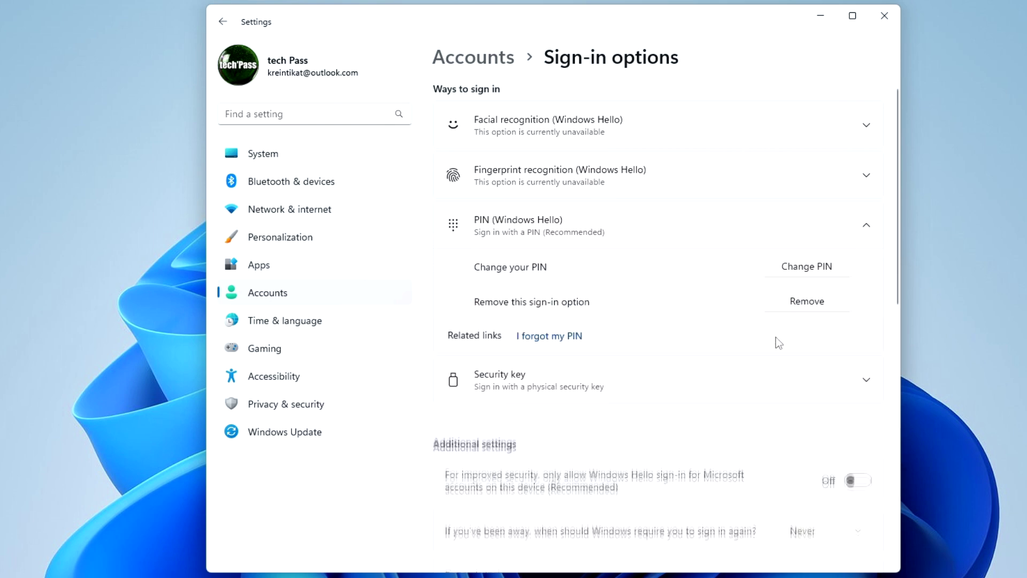
text(••)
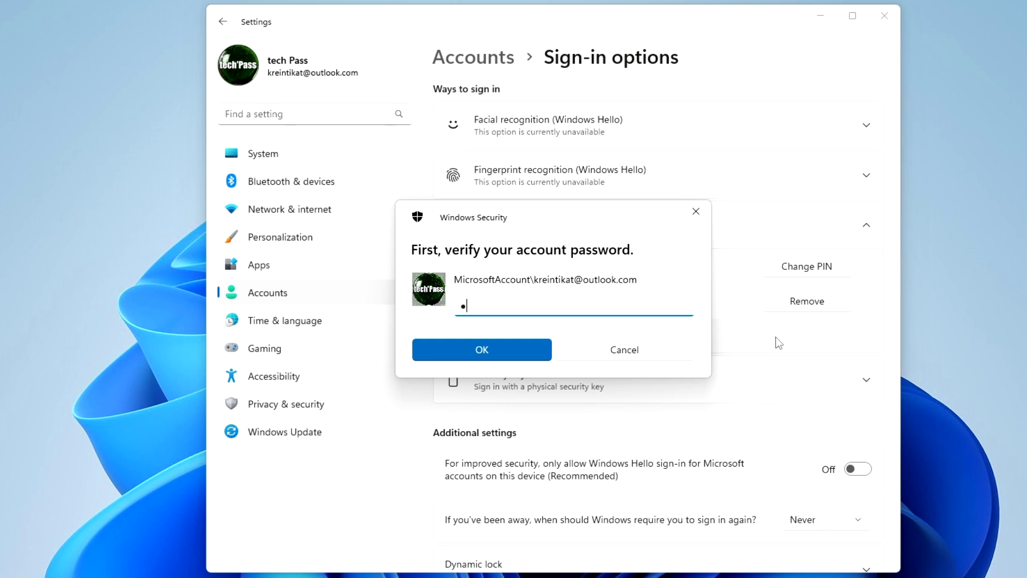
text(••••••••••)
click(537, 352)
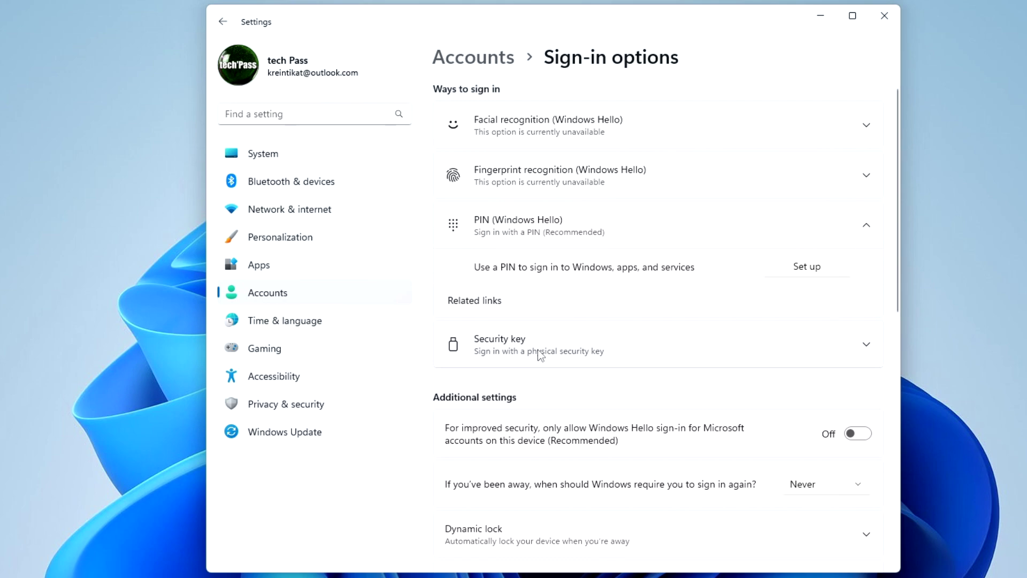
click(896, 23)
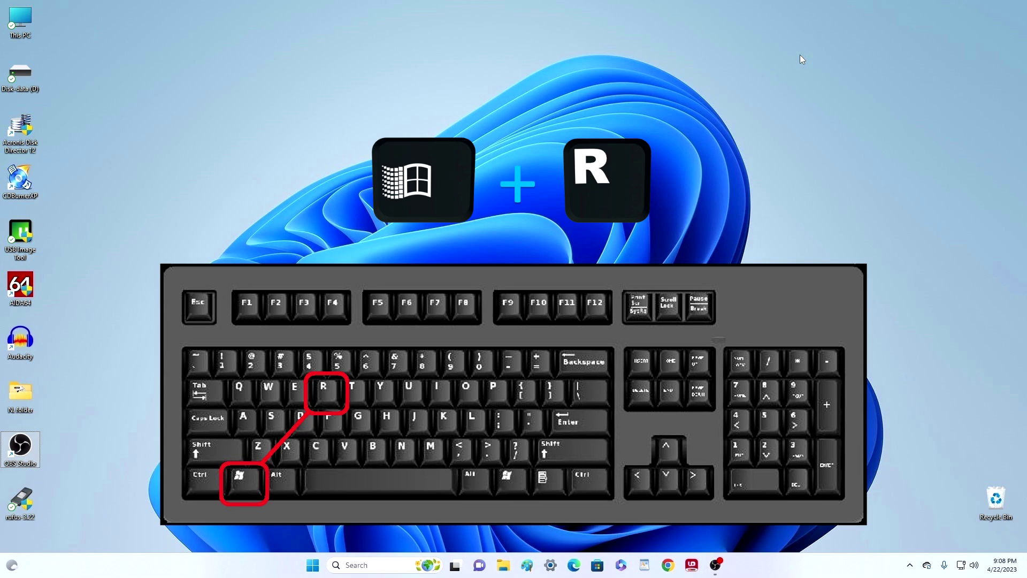
Run netplwiz from the Win+R Run dialog to open User Accounts.
key(super+r)
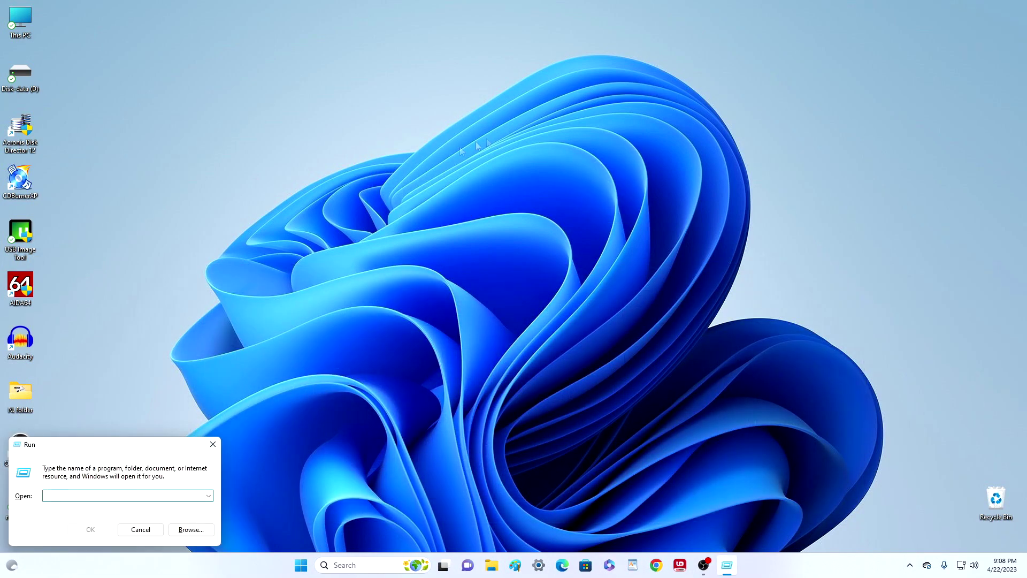
drag(98, 446, 502, 130)
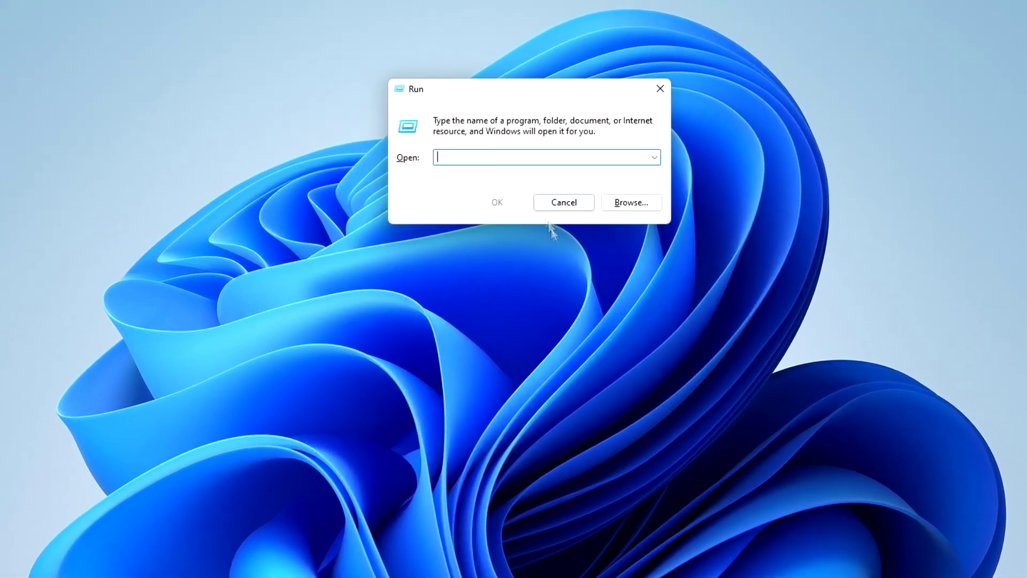
text(netp)
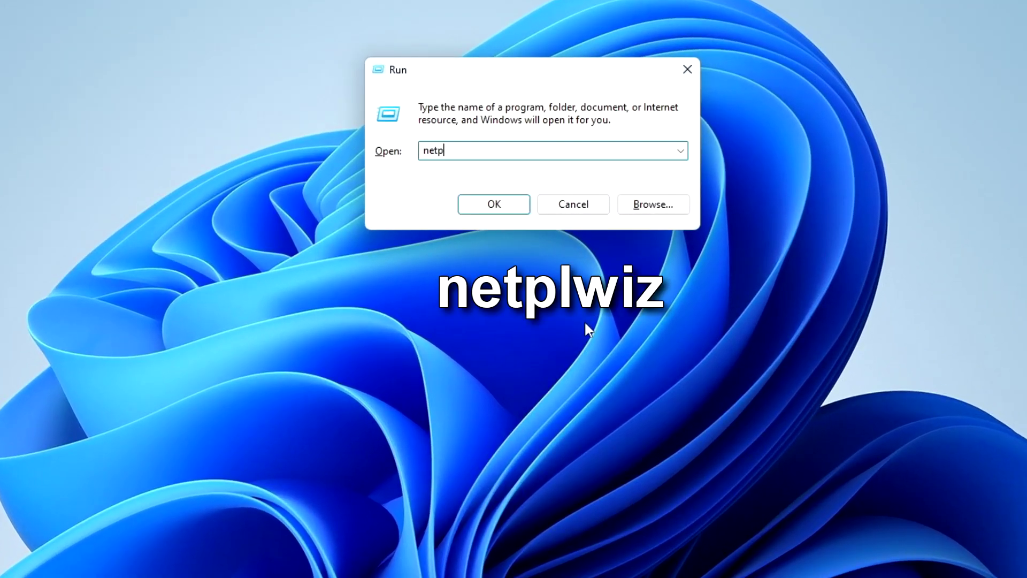
text(lwiz)
click(520, 206)
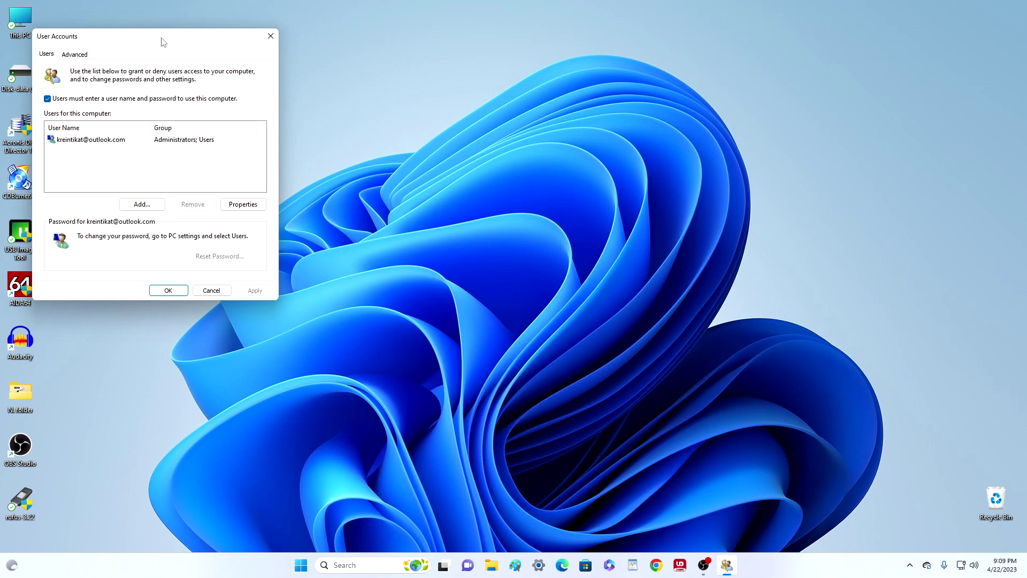
Untick 'Users must enter a user name and password' and confirm the password for automatic sign-in.
drag(163, 42, 544, 97)
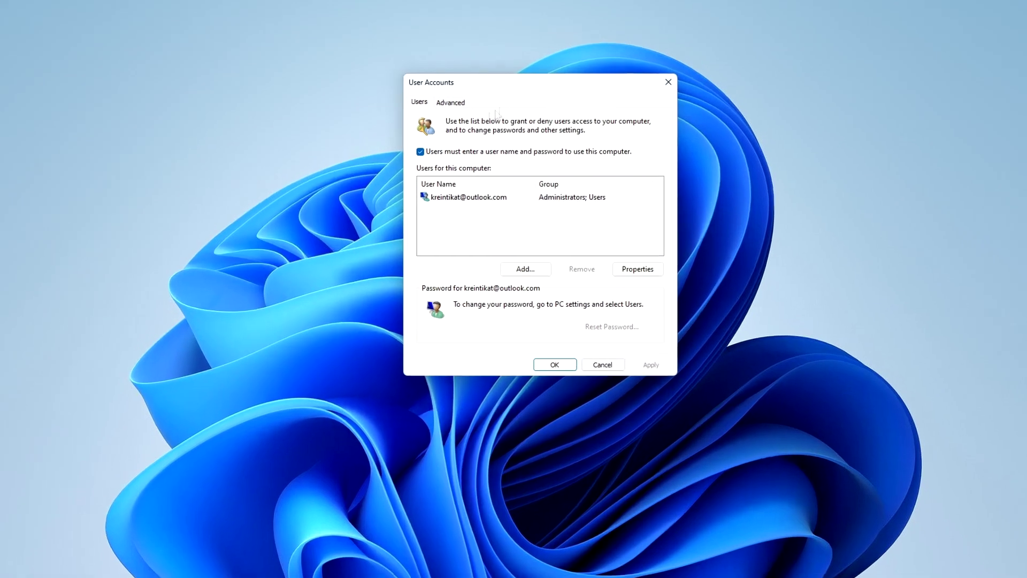
click(421, 152)
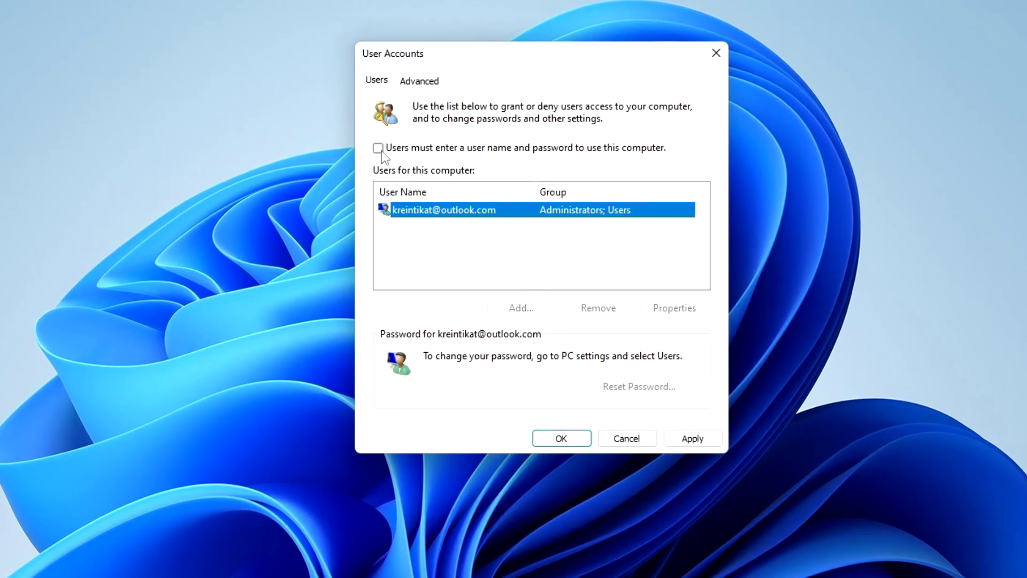
click(673, 444)
text(•••)
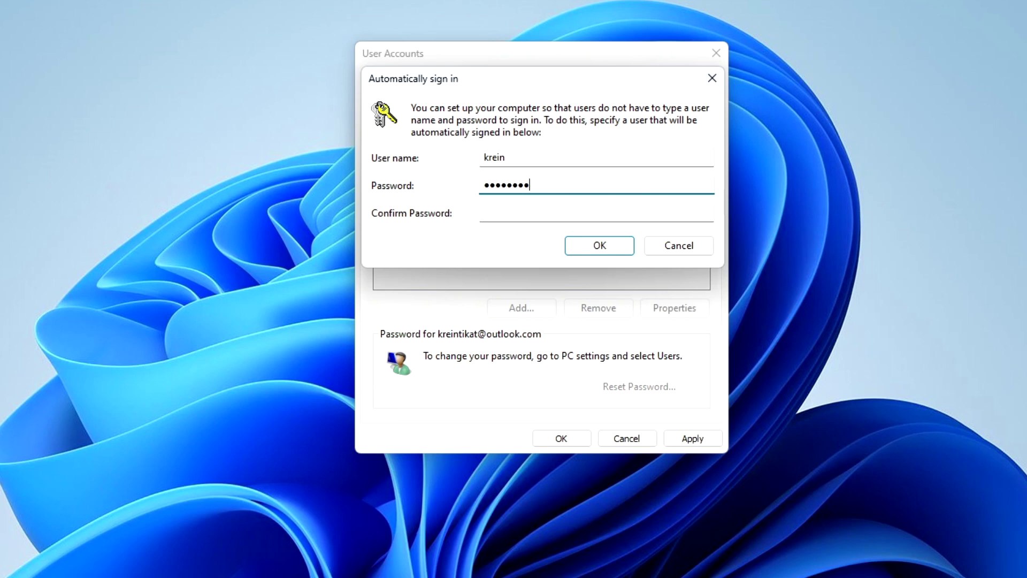
text(•••••••••)
click(589, 215)
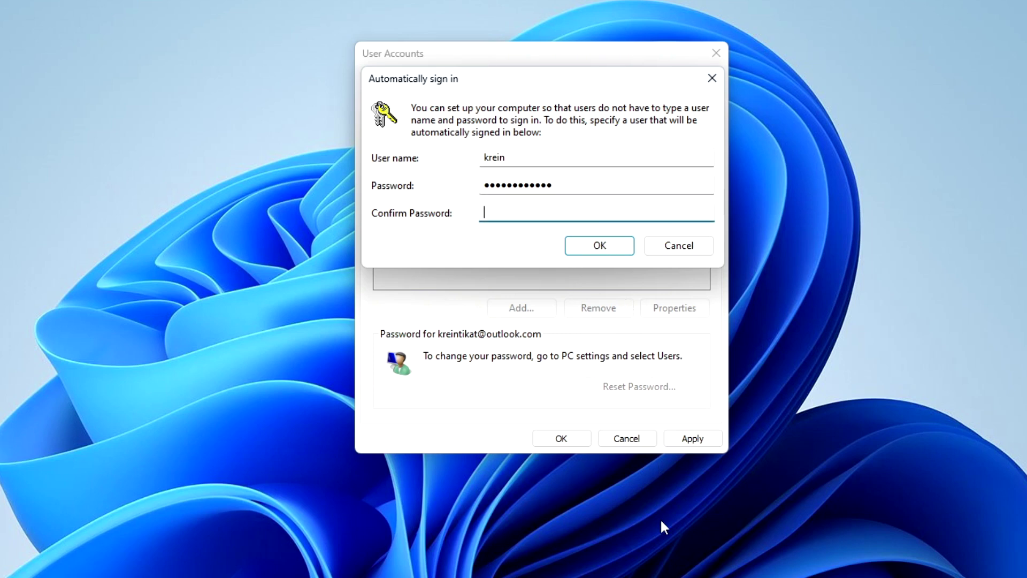
text(••••••••)
click(614, 252)
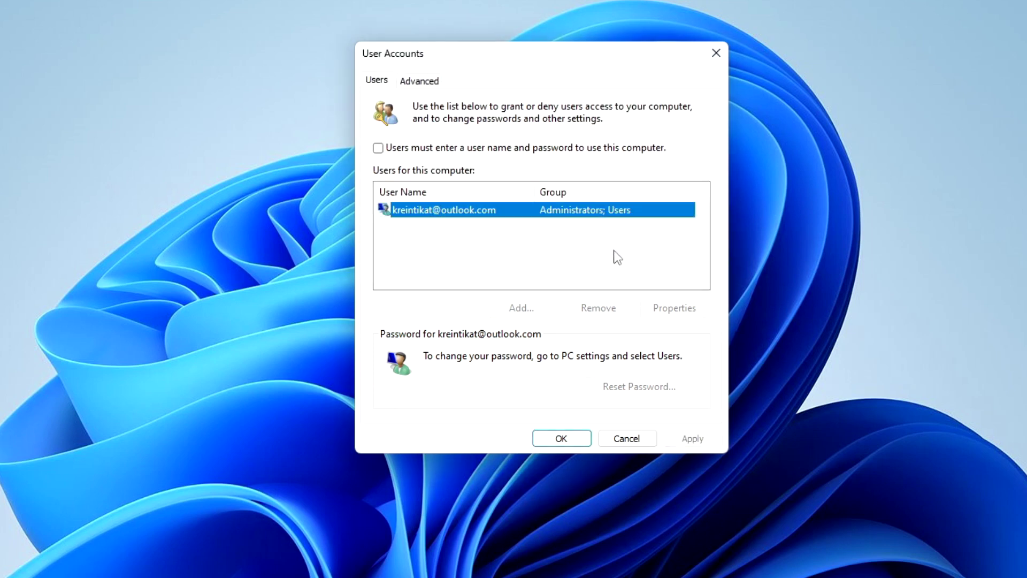
Close User Accounts and restart the PC from the Start button's right-click menu.
click(585, 442)
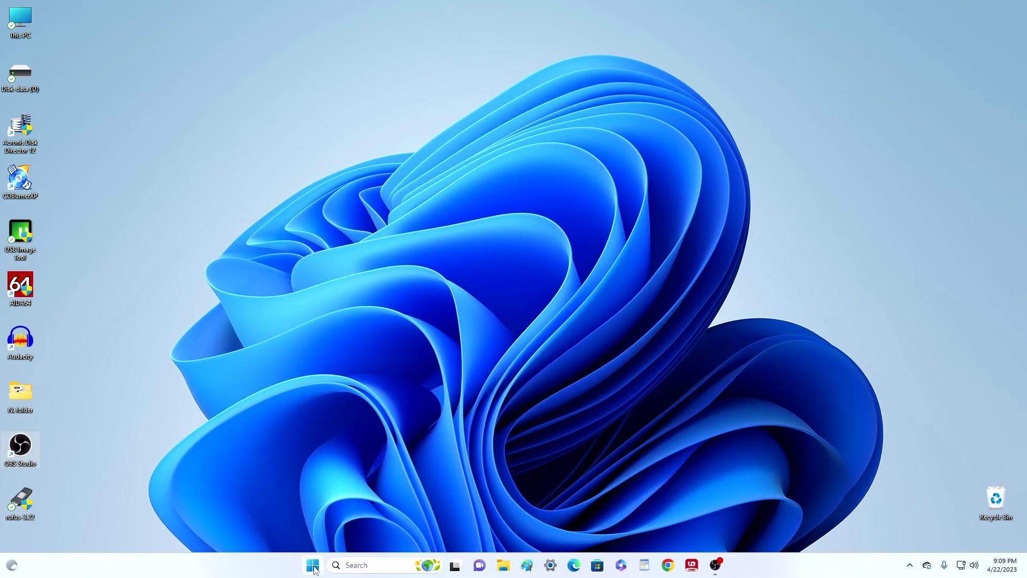
right_click(312, 564)
mouse_move(310, 520)
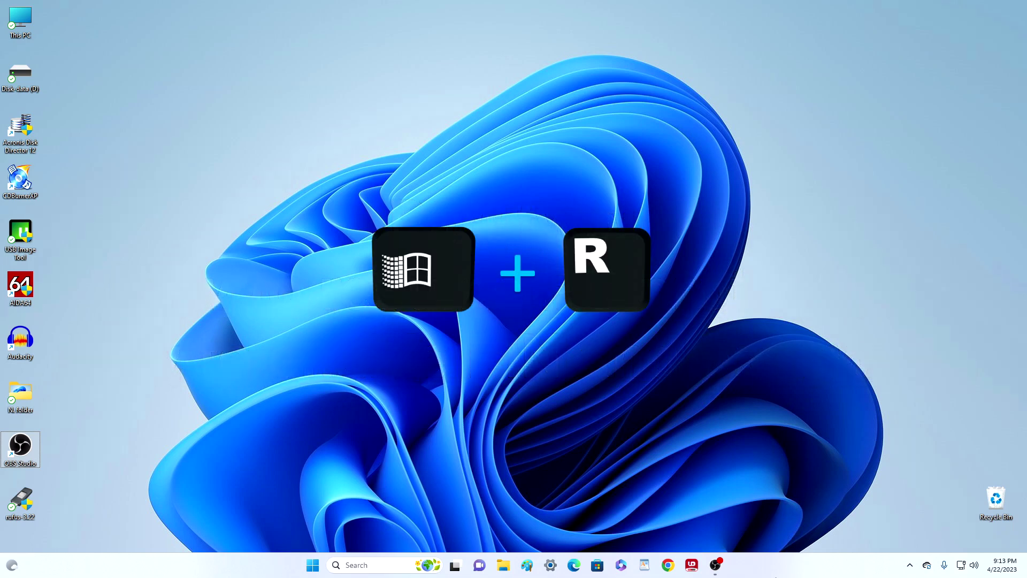
Reopen netplwiz, re-tick 'Users must enter a user name and password', and apply.
key(super+r)
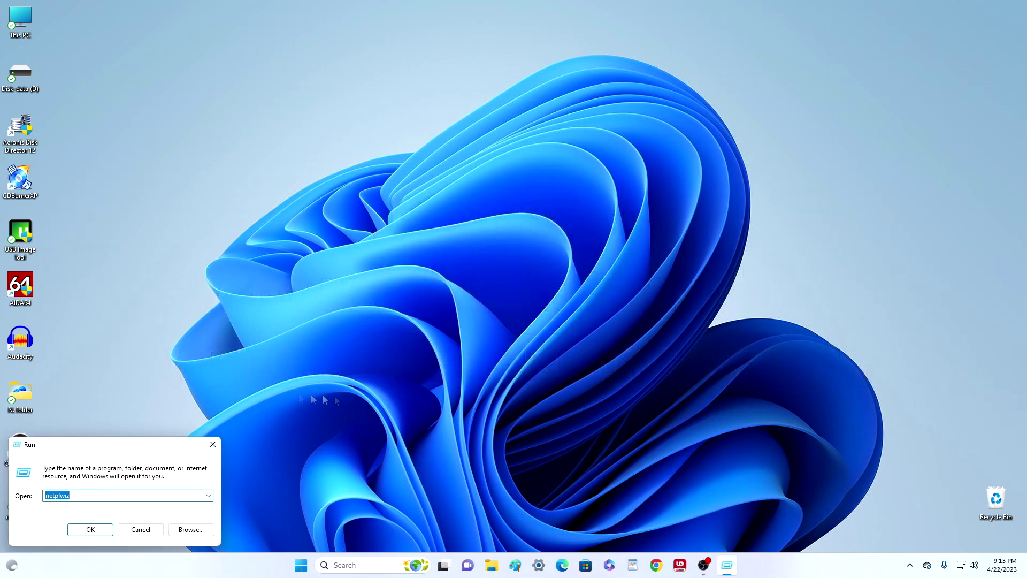
drag(138, 444, 523, 114)
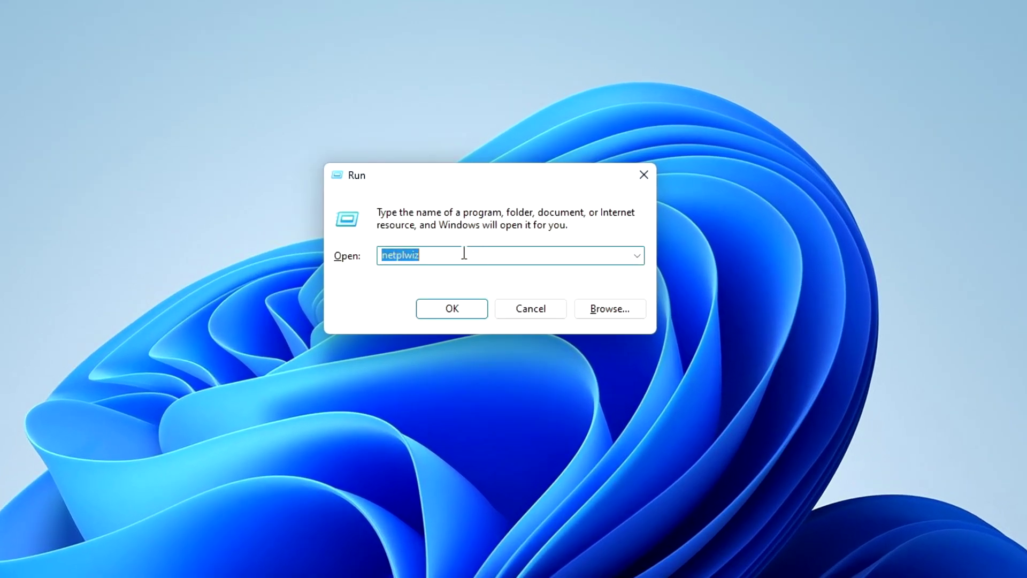
click(467, 240)
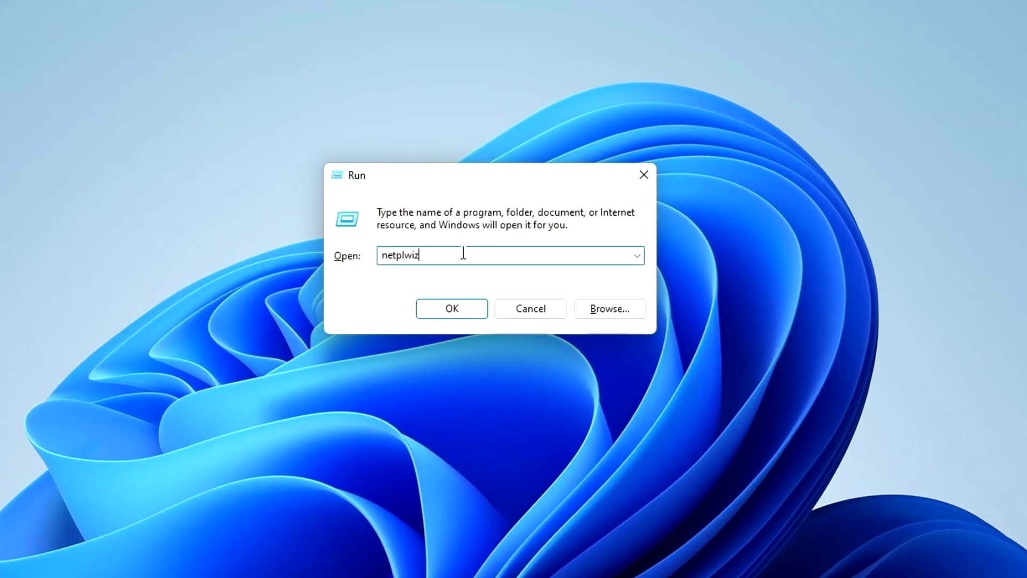
click(475, 314)
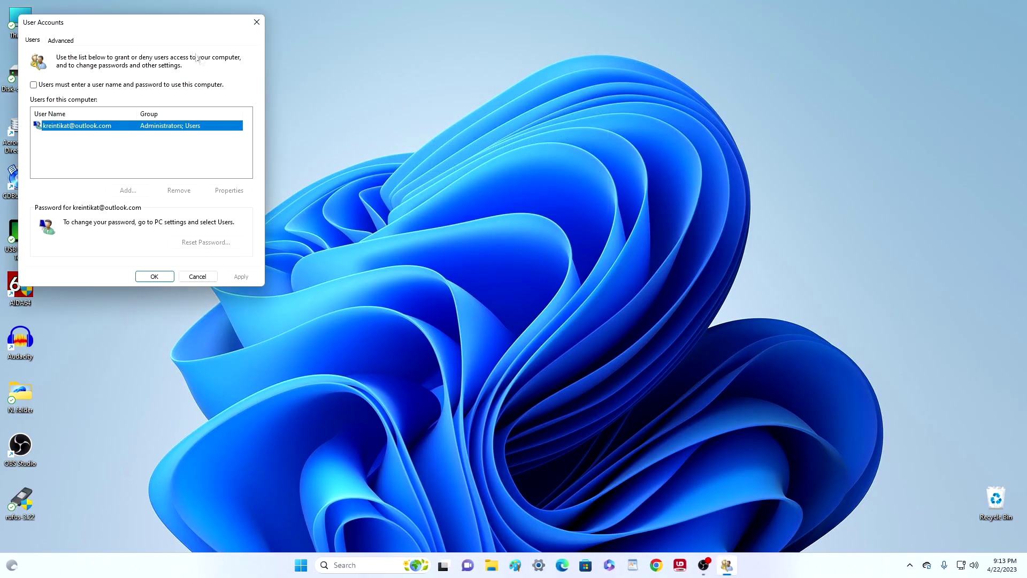
drag(155, 27, 517, 100)
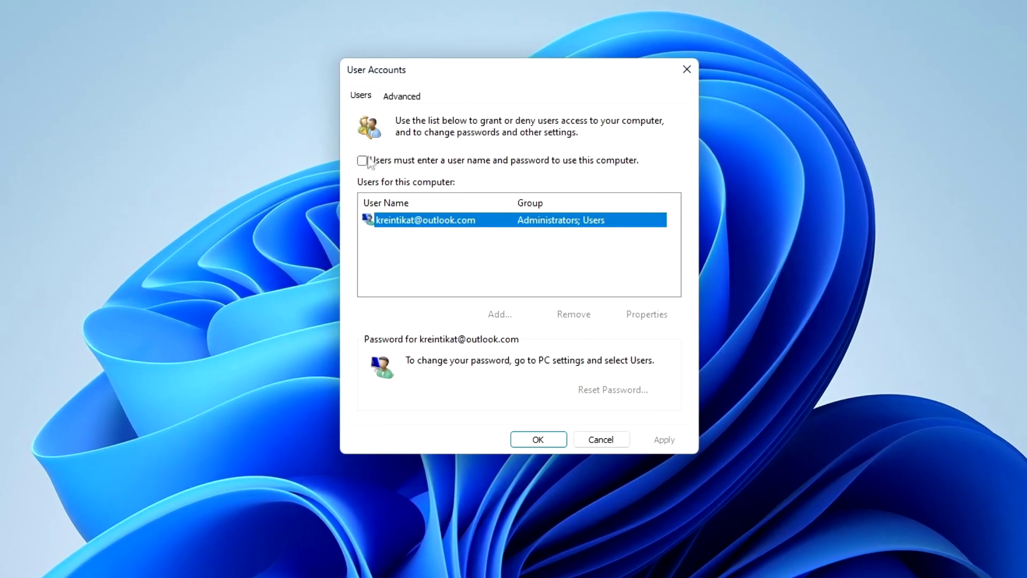
click(396, 157)
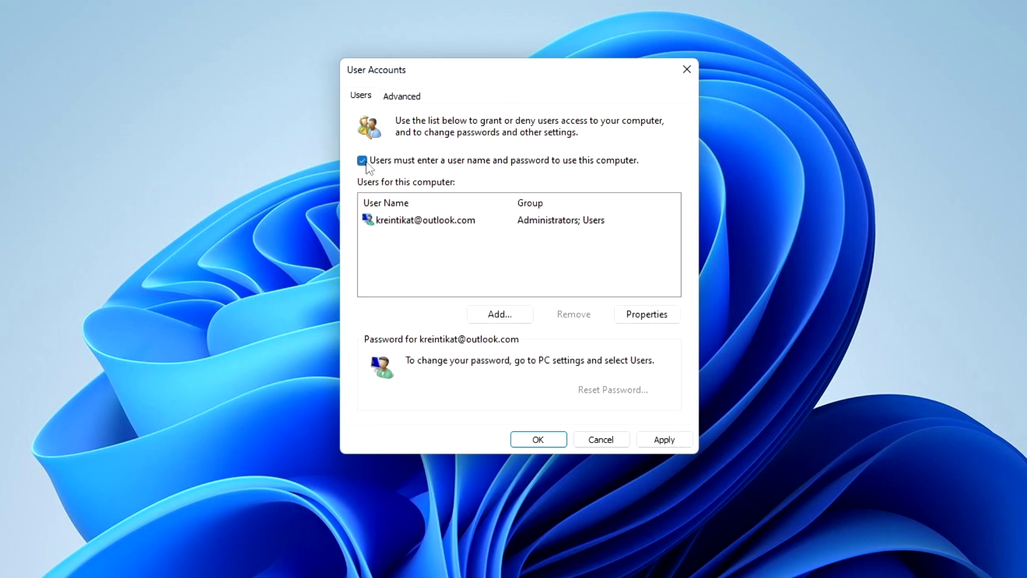
click(641, 441)
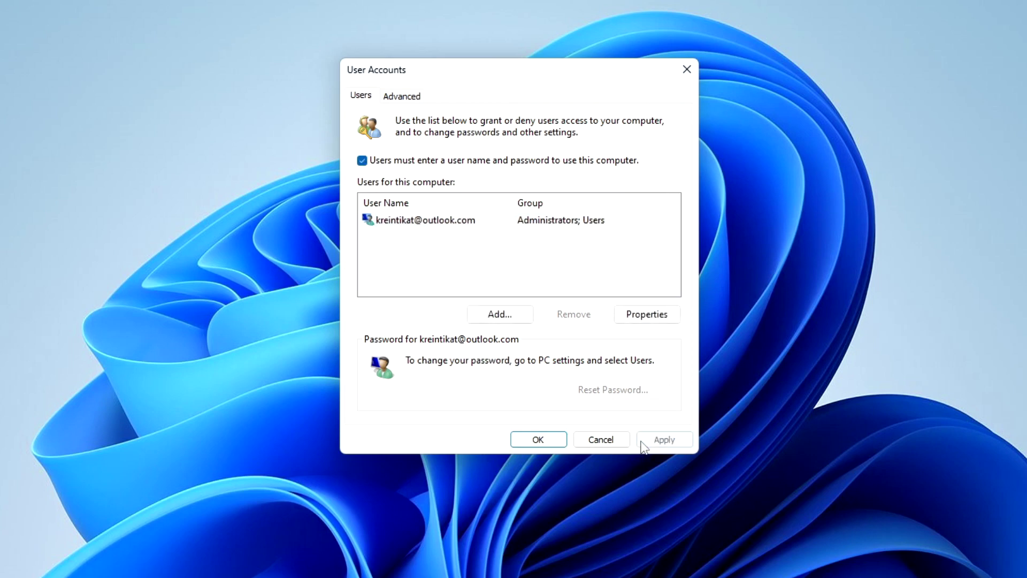
Close User Accounts, go to Settings › Accounts › Sign-in options, and begin PIN (Windows Hello) setup.
click(561, 442)
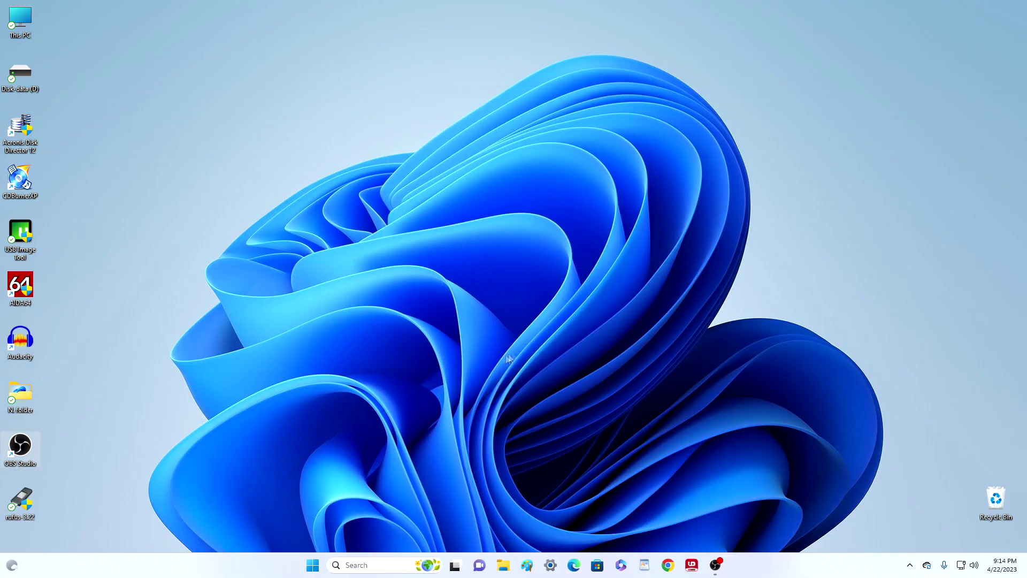
click(318, 566)
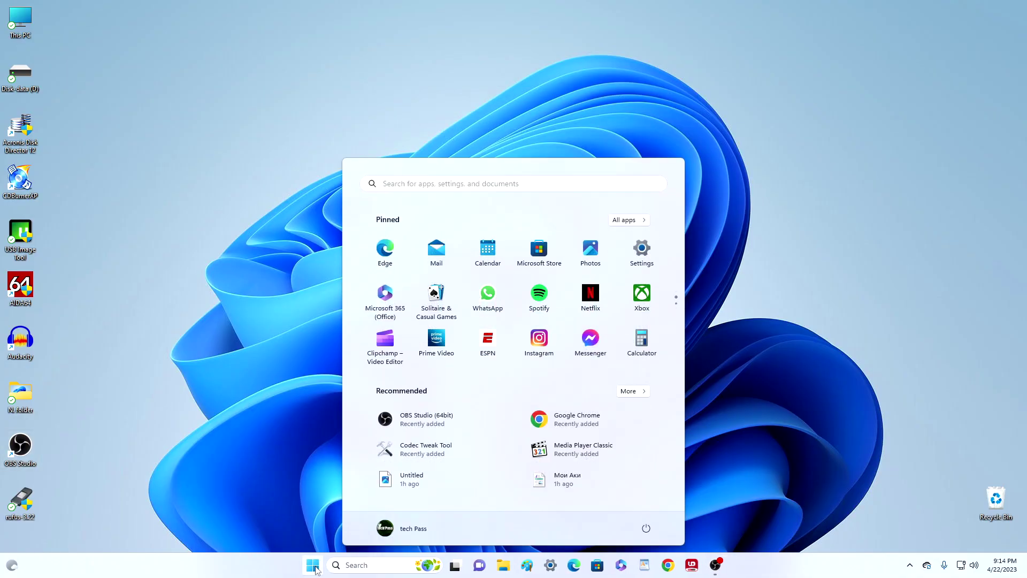
click(642, 251)
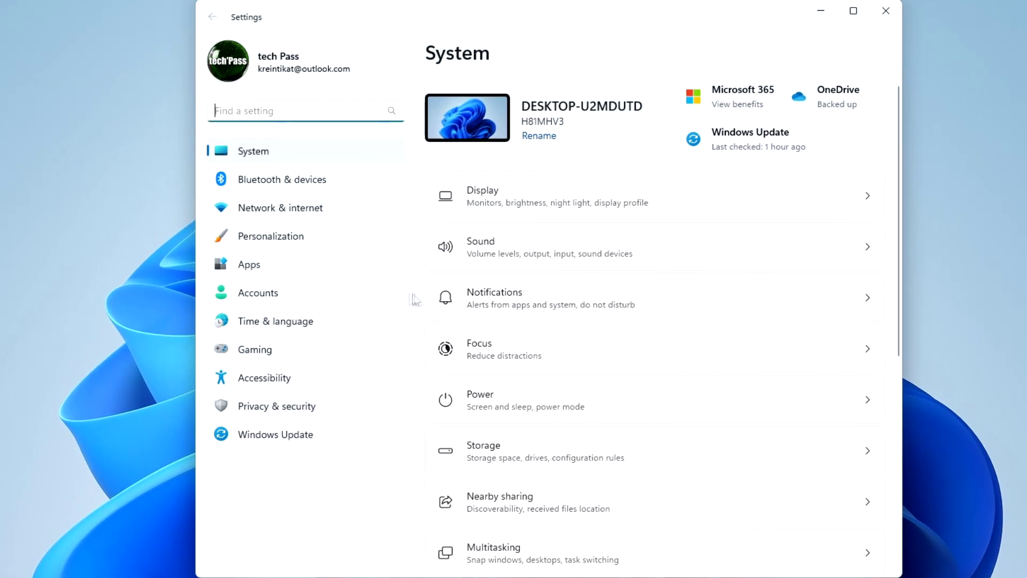
click(383, 297)
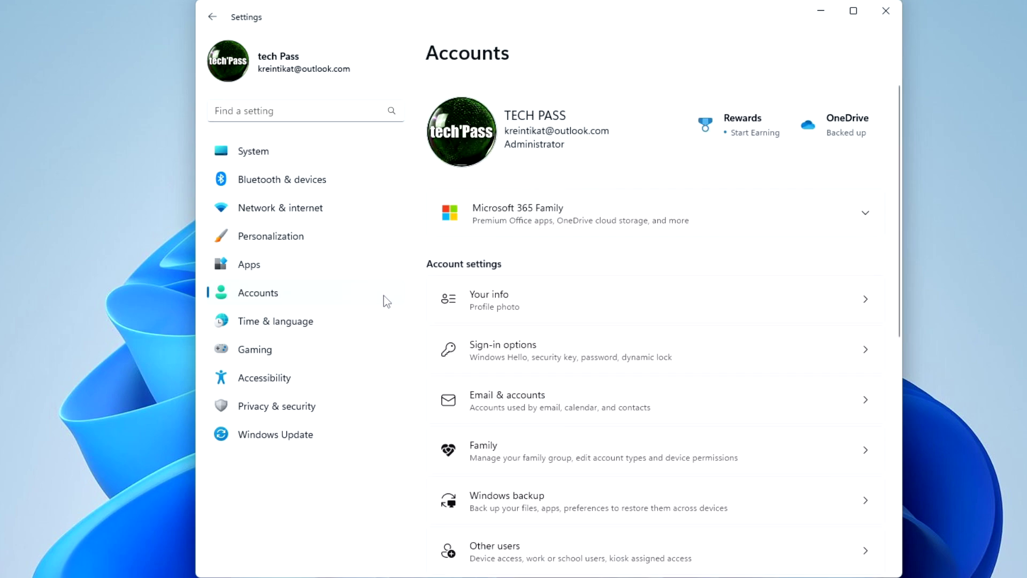
click(746, 355)
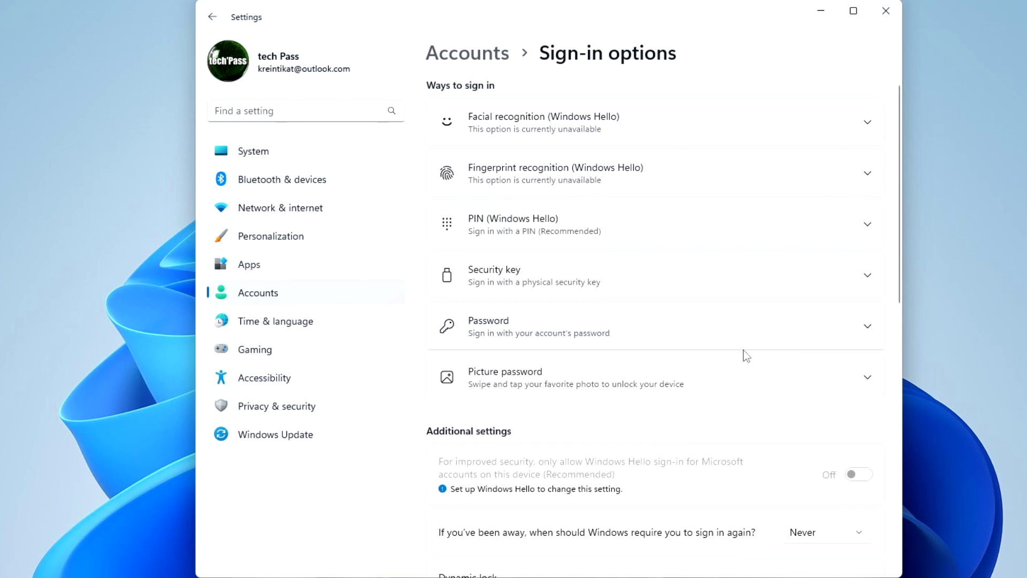
click(803, 235)
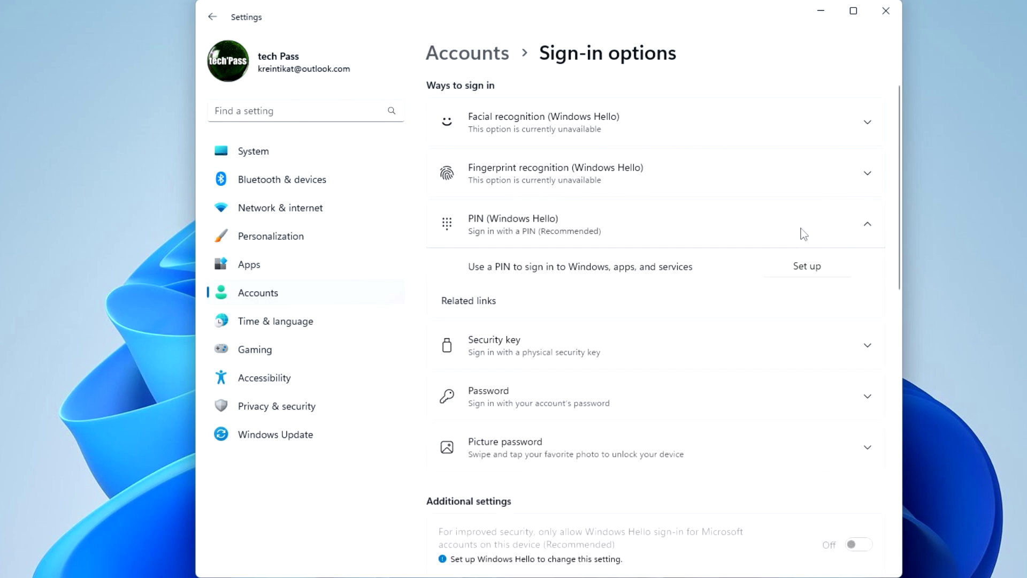
click(803, 267)
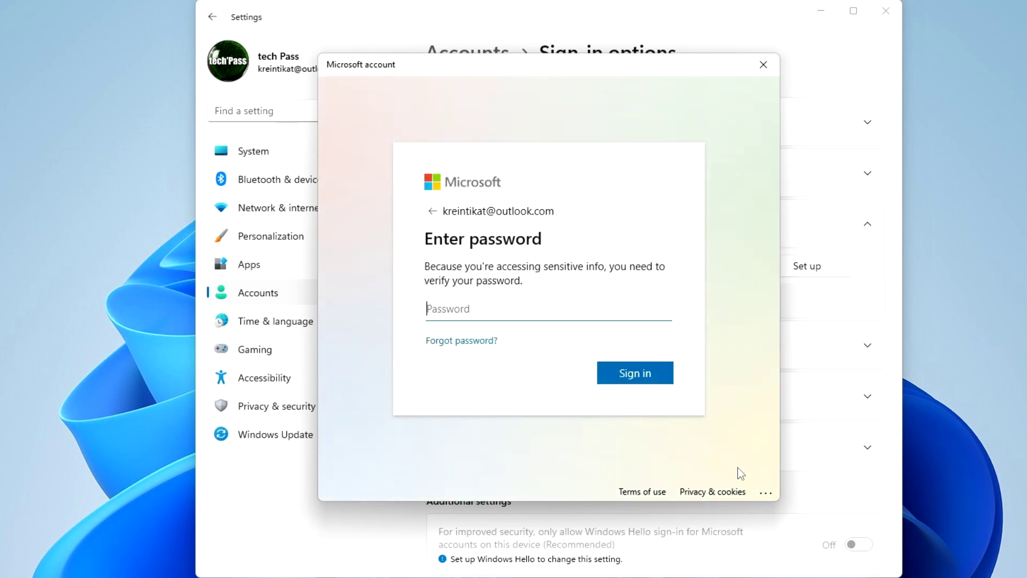
Verify the account password, then enter and confirm a new sign-in PIN.
text(•••••)
click(668, 381)
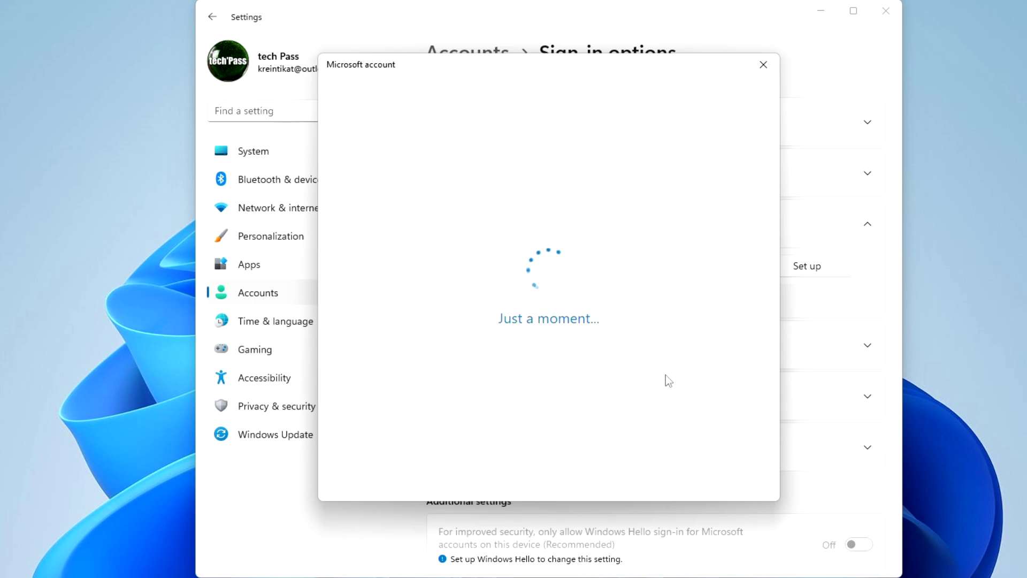
text(1)
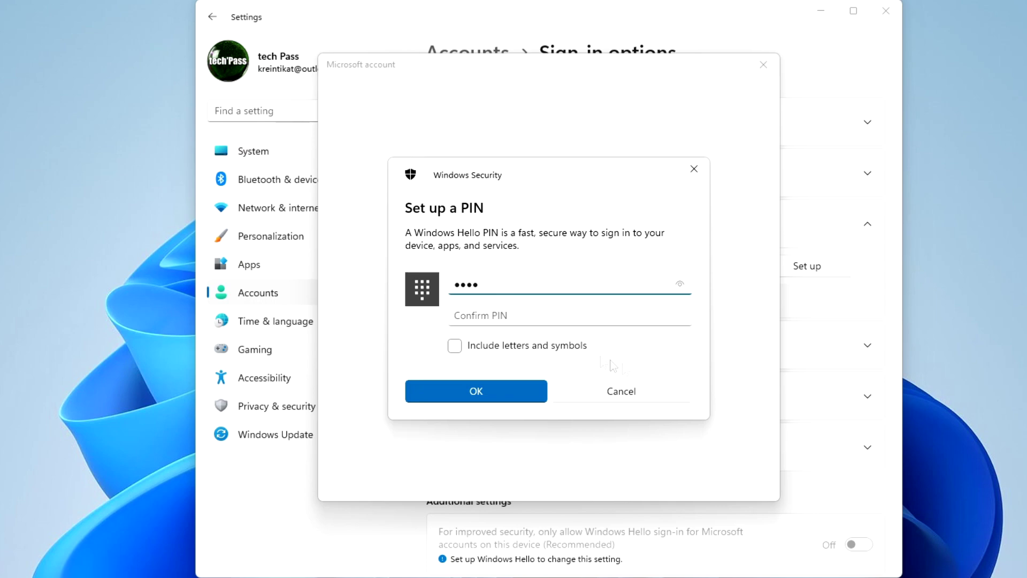
click(542, 317)
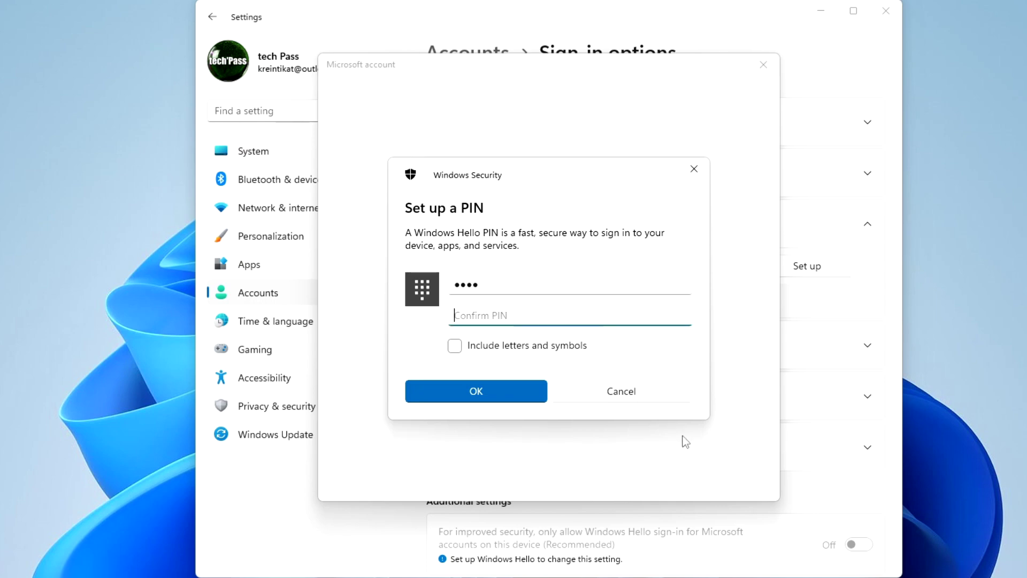
text(1234)
click(523, 395)
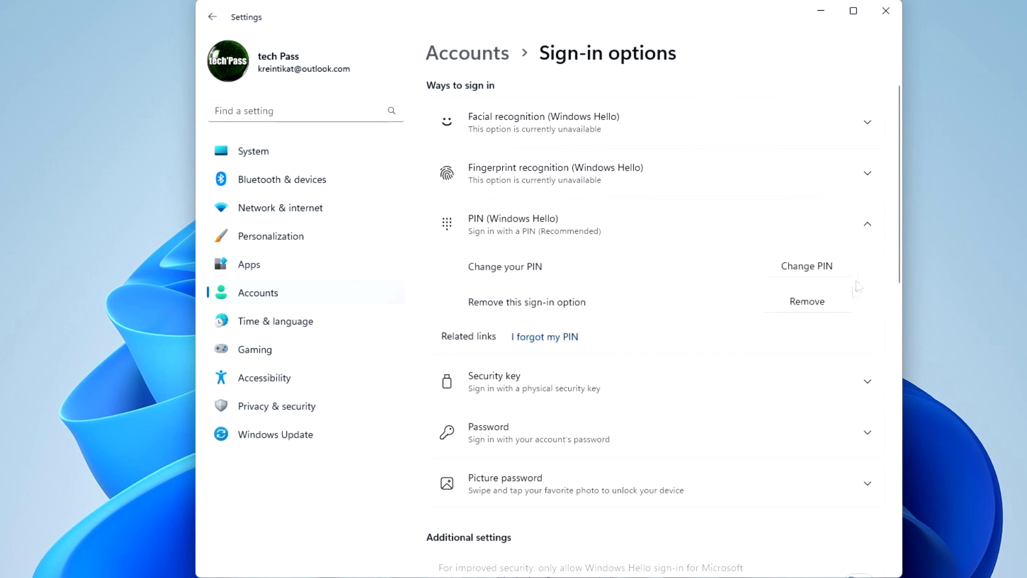
Close Settings and restart the PC from the Start button's right-click menu.
click(888, 16)
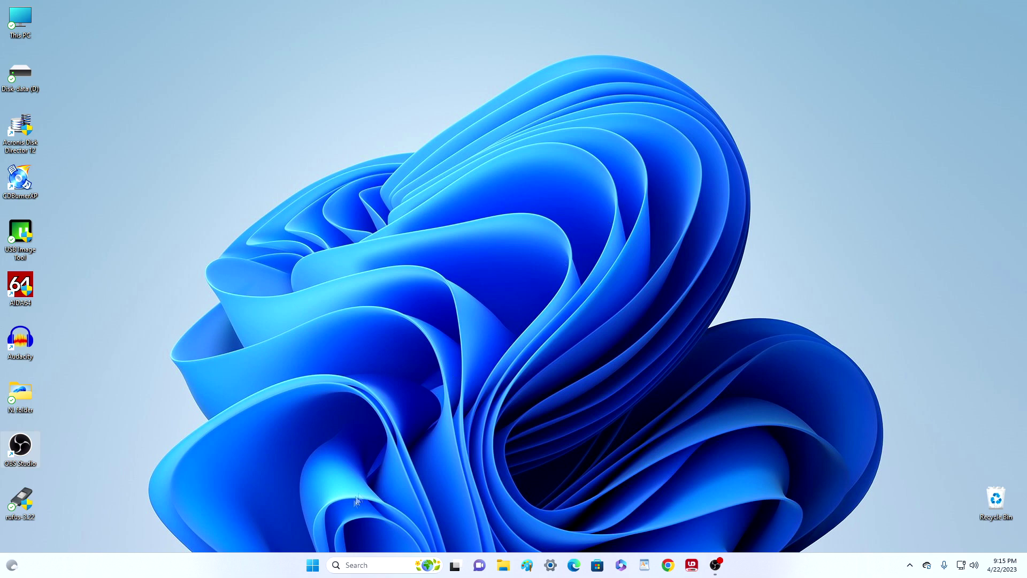
right_click(315, 566)
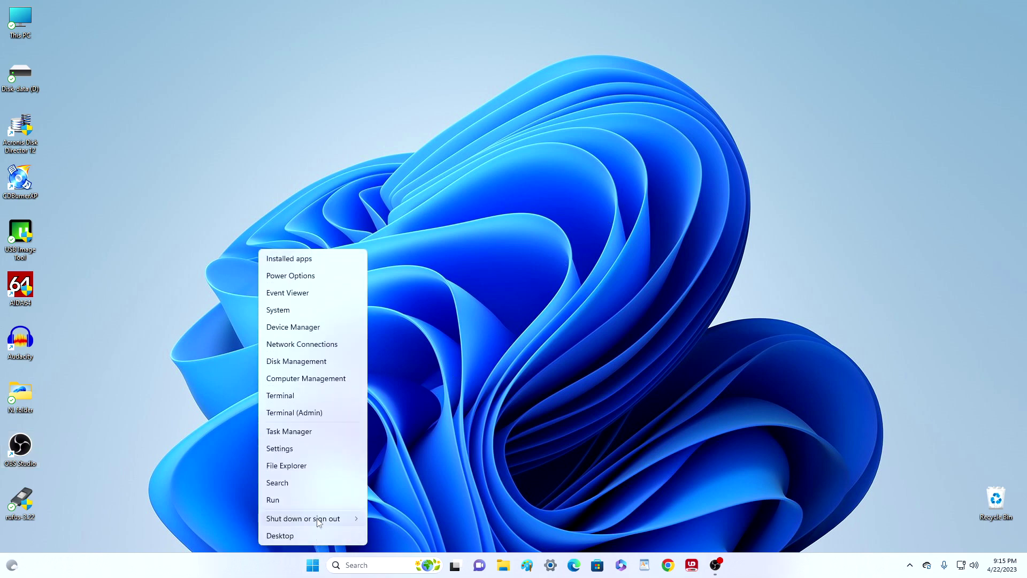
mouse_move(318, 518)
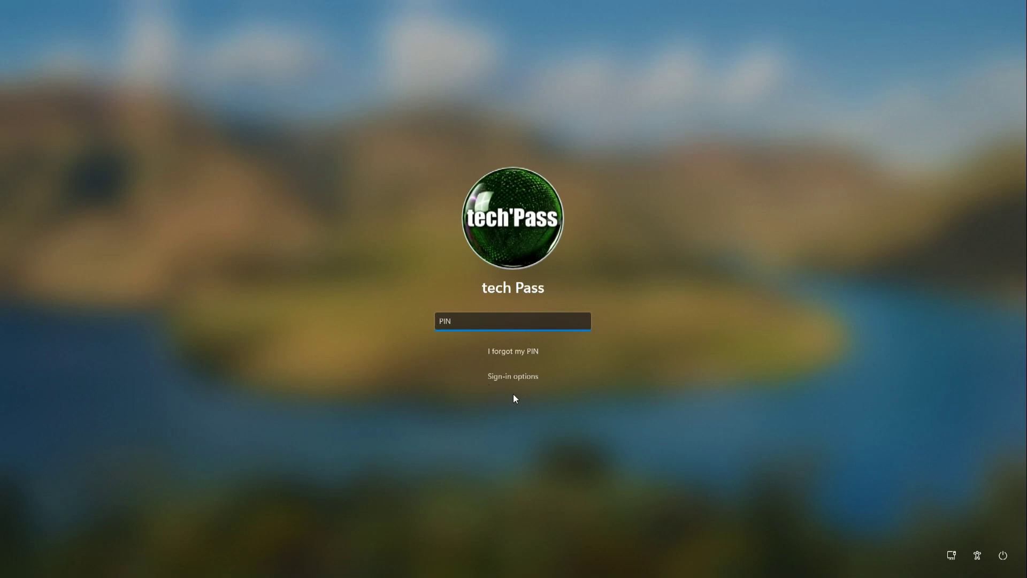
Enter the account's new PIN on the Windows 11 lock screen to sign in.
text(****)
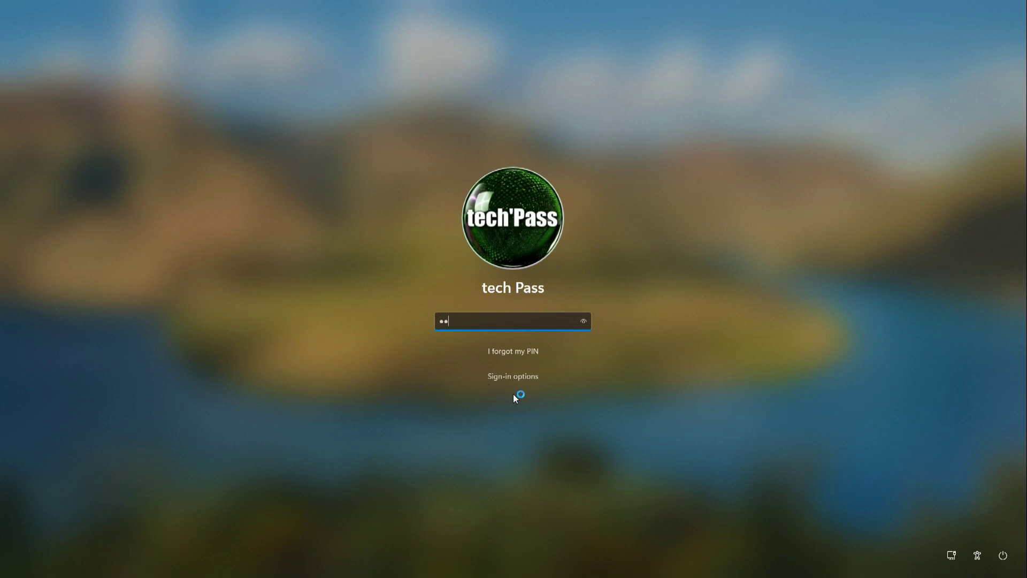